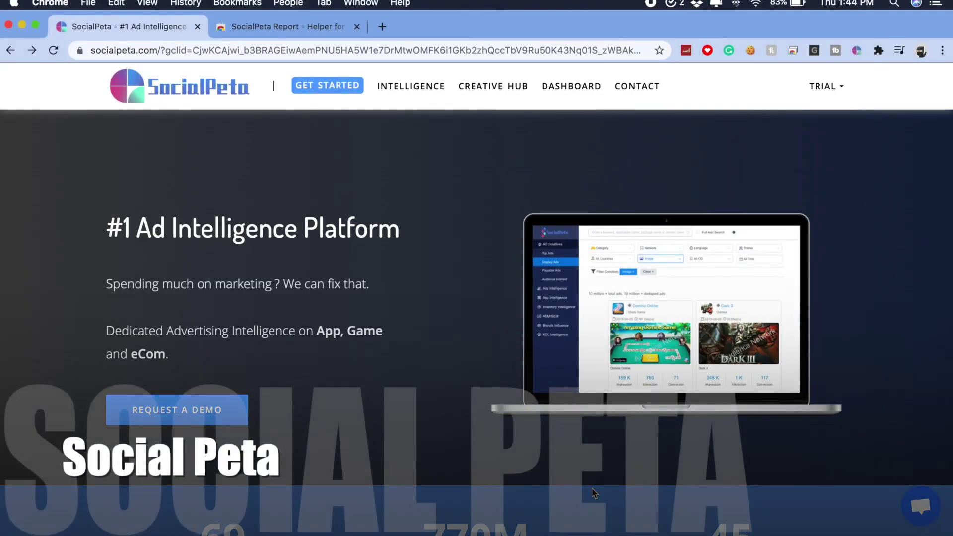
Get started in SocialPeta and open the 7-day Top Charts ranking of gaming app advertisers.
{"action": "left_click", "coordinate": [332, 94]}
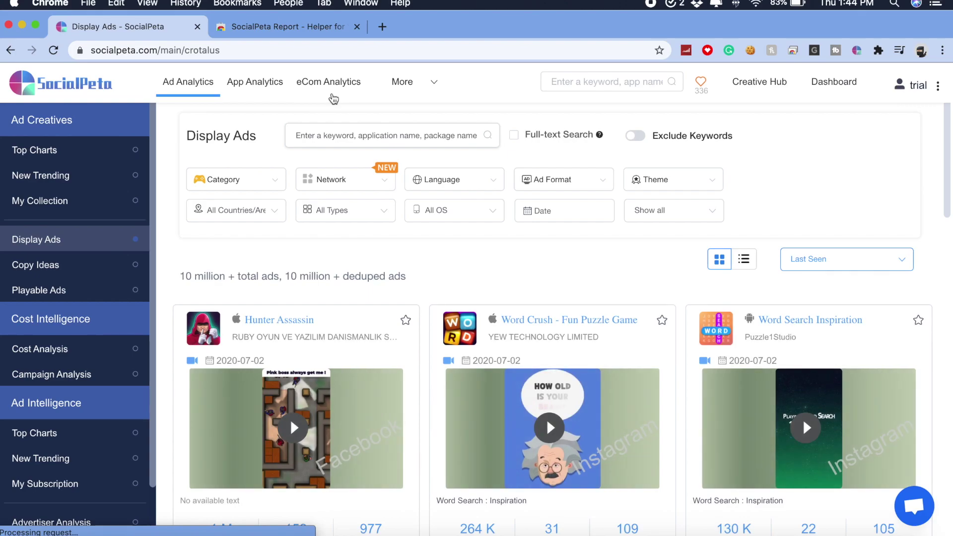
{"action": "left_click", "coordinate": [85, 434]}
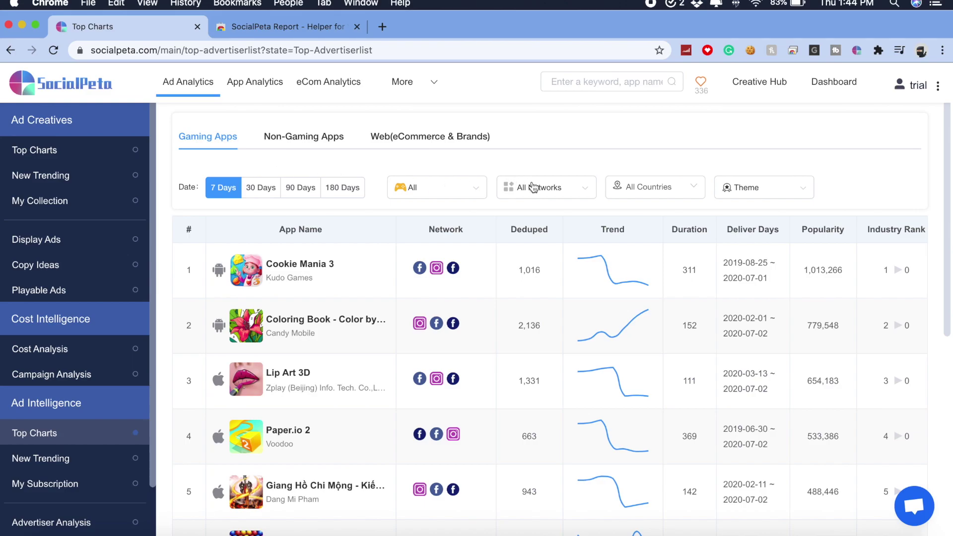
Filter the top chart to Twitter ads, then switch it to Non-Gaming Apps.
{"action": "scroll", "coordinate": [546, 184], "scroll_direction": "up", "scroll_amount": 5}
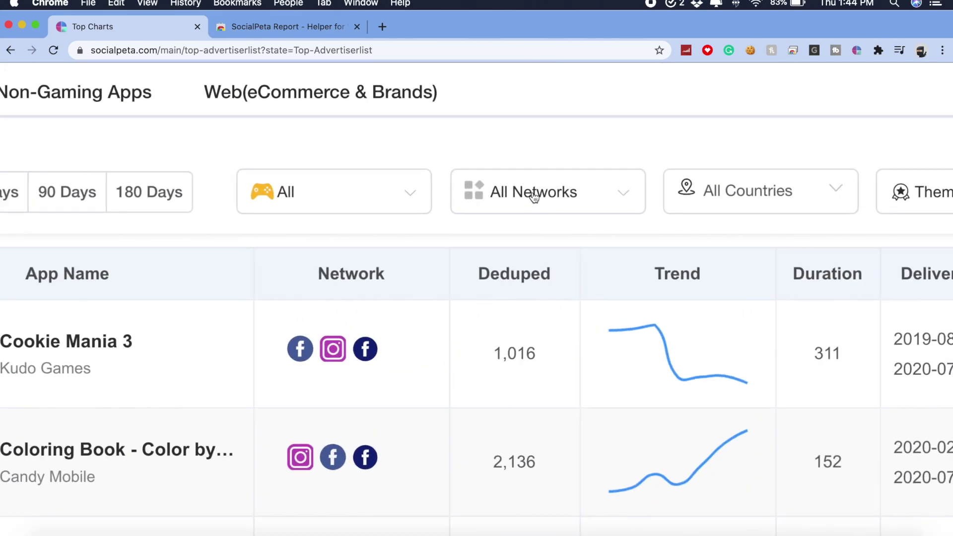
{"action": "scroll", "coordinate": [542, 198], "scroll_direction": "down", "scroll_amount": 5}
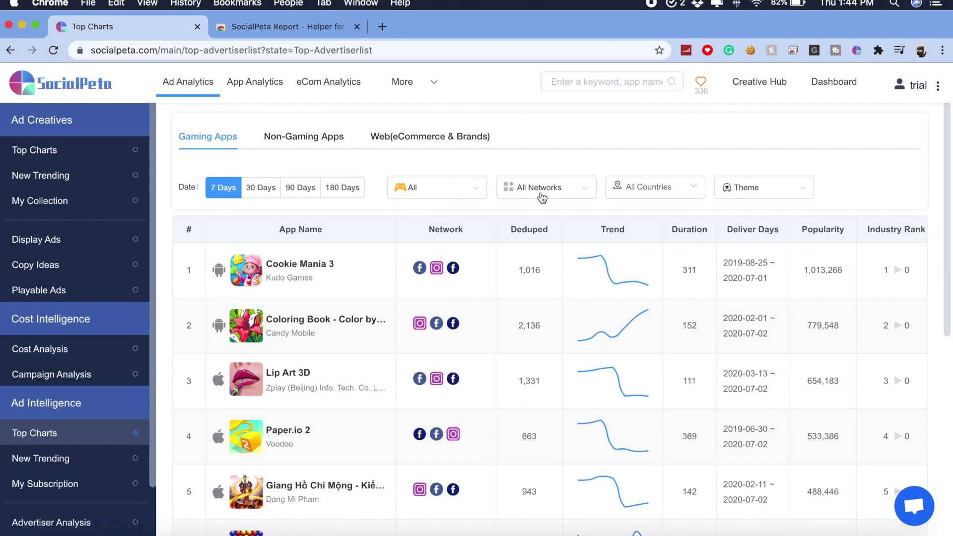
{"action": "left_click", "coordinate": [531, 194]}
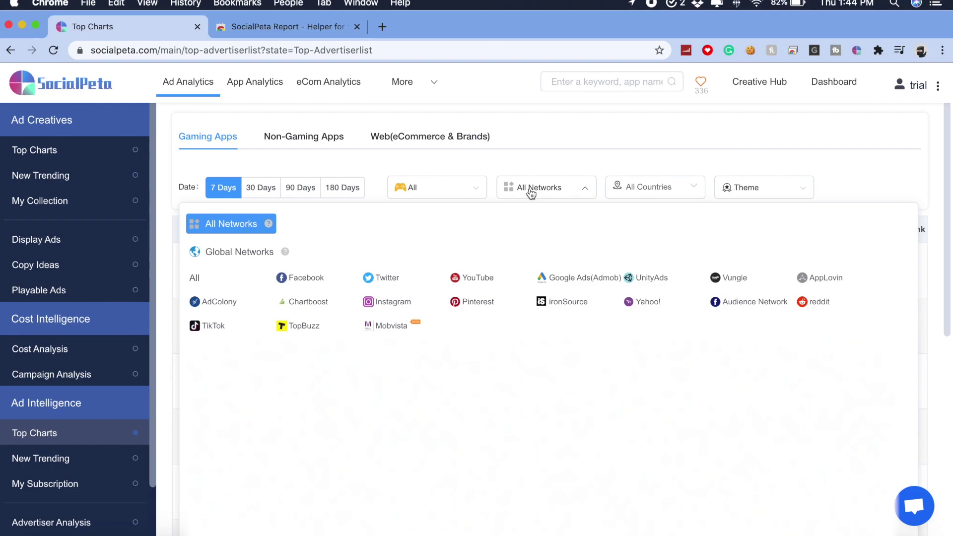
{"action": "left_click", "coordinate": [386, 279]}
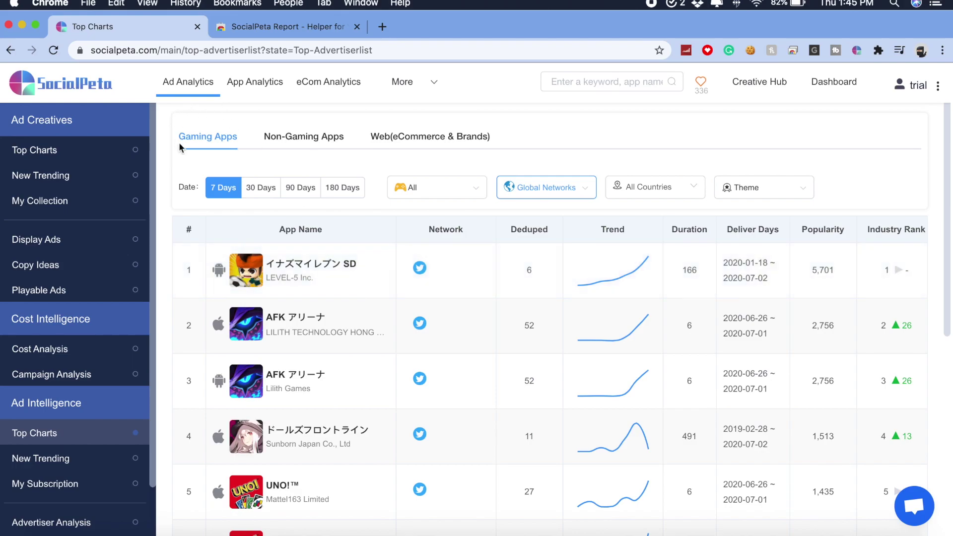
{"action": "left_click", "coordinate": [311, 141]}
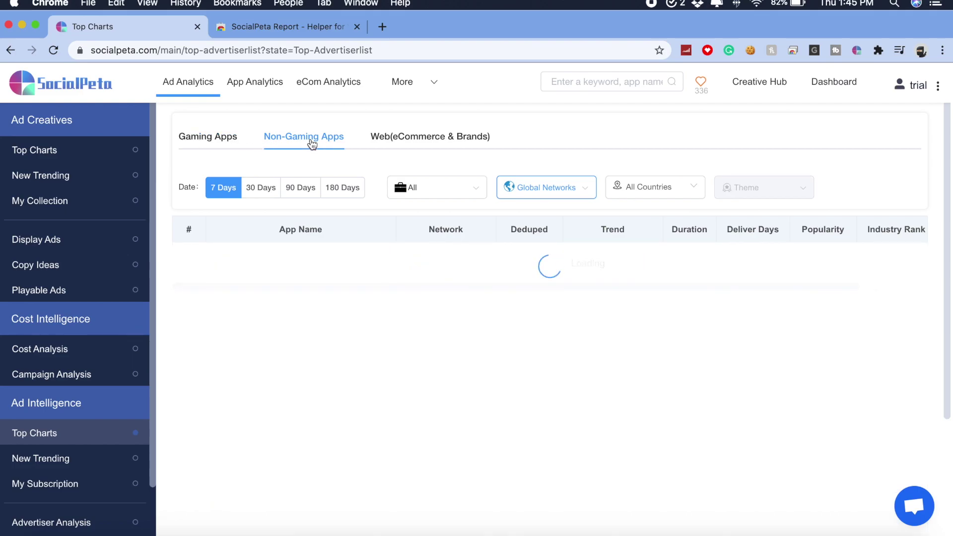
Keep the Twitter network filter on the Non-Gaming Apps chart, led by Monster Job Search.
{"action": "left_click", "coordinate": [546, 190]}
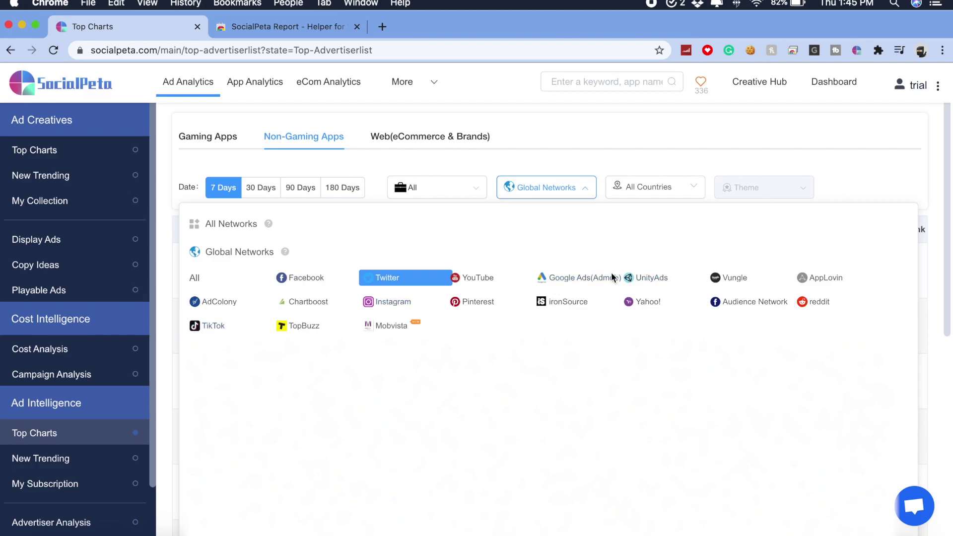
{"action": "left_click", "coordinate": [889, 190]}
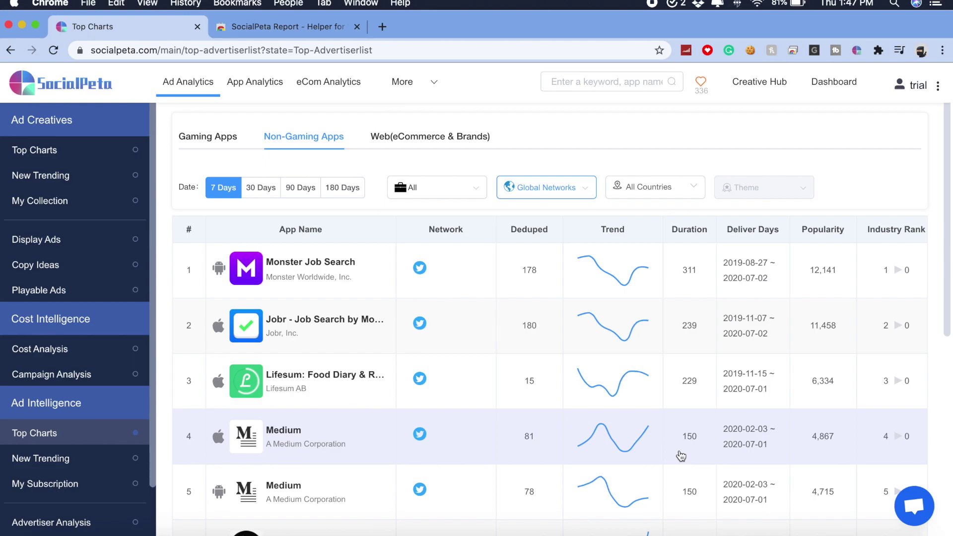
{"action": "left_click", "coordinate": [590, 86]}
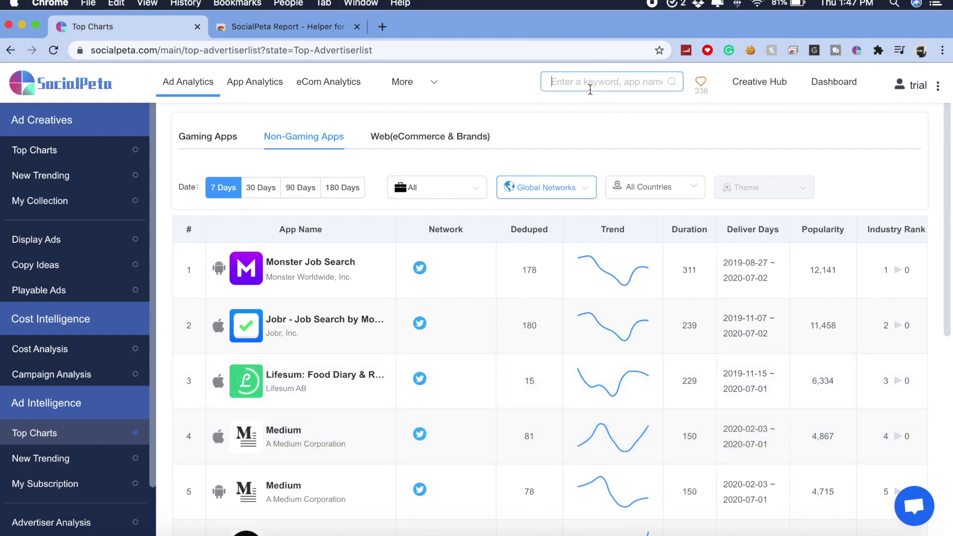
Search all ads for 'voodoo' and browse the Voodoo creatives such as Paper.io.
{"action": "type", "text": "voodoo"}
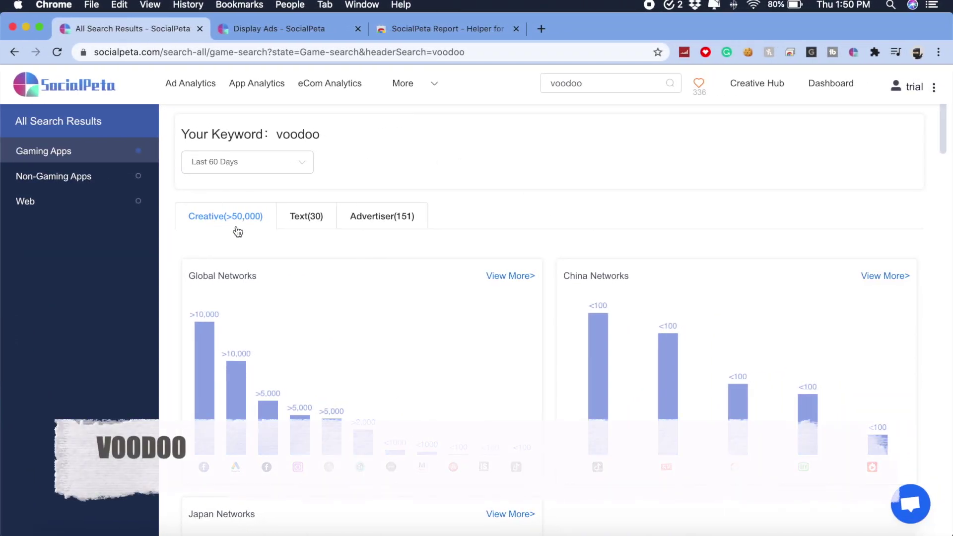
{"action": "scroll", "coordinate": [238, 231], "scroll_direction": "down", "scroll_amount": 2}
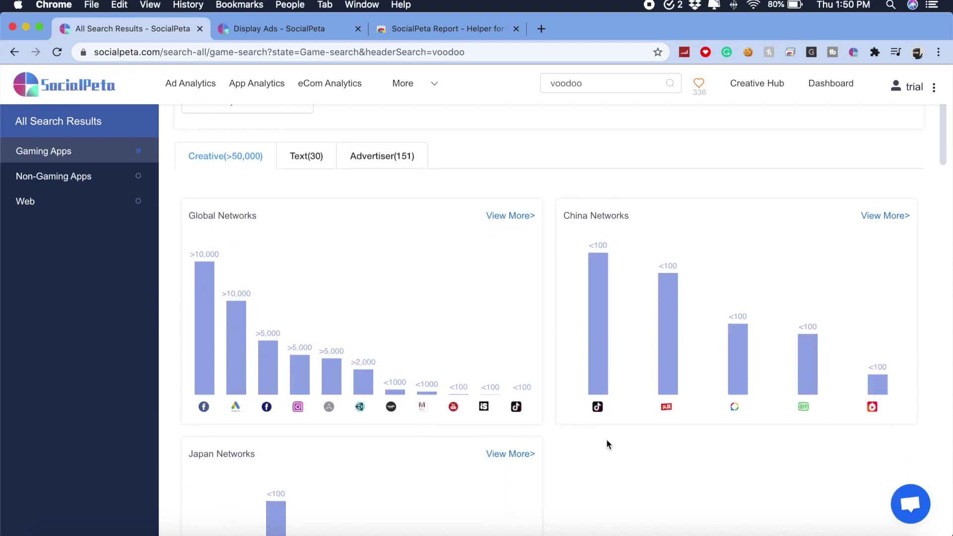
{"action": "scroll", "coordinate": [324, 341], "scroll_direction": "down", "scroll_amount": 1}
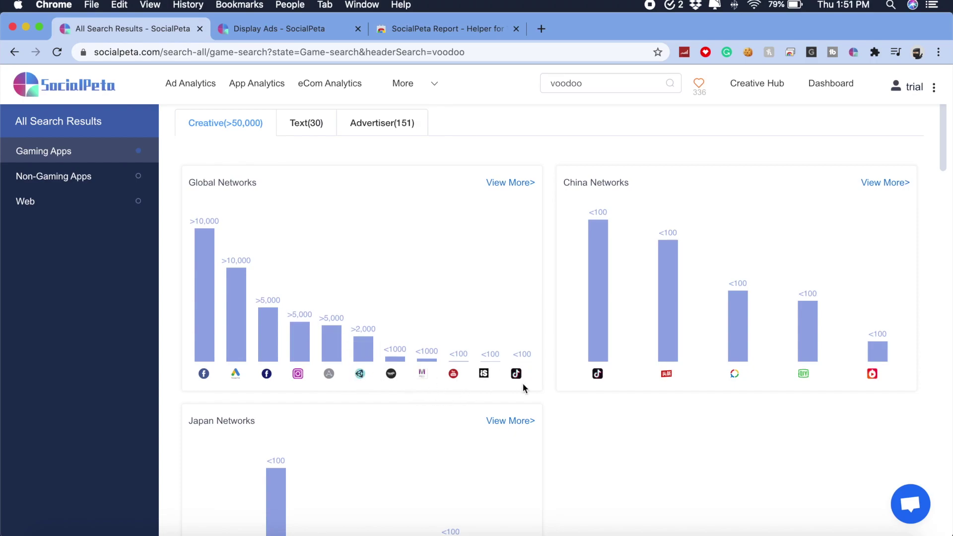
{"action": "scroll", "coordinate": [522, 383], "scroll_direction": "down", "scroll_amount": 2}
{"action": "scroll", "coordinate": [523, 383], "scroll_direction": "up", "scroll_amount": 3}
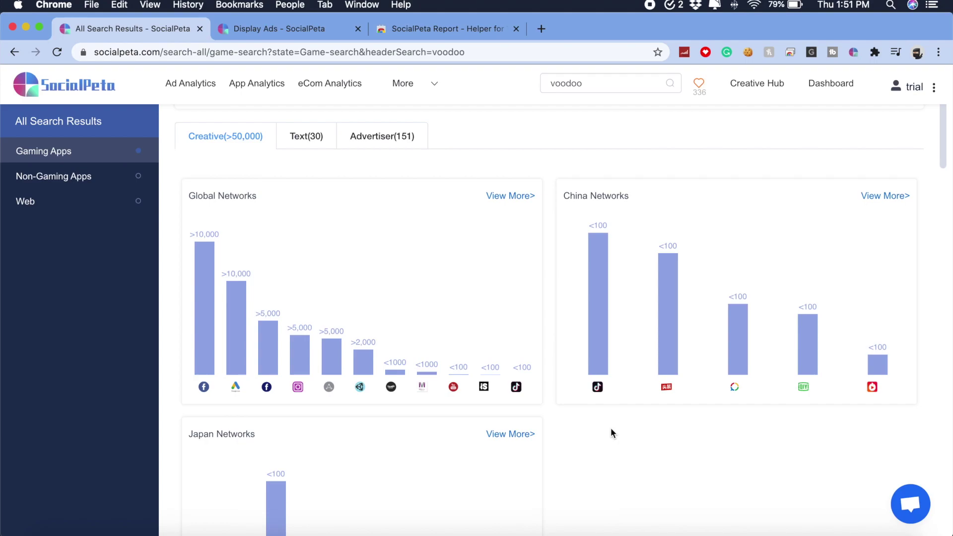
{"action": "scroll", "coordinate": [610, 427], "scroll_direction": "down", "scroll_amount": 6}
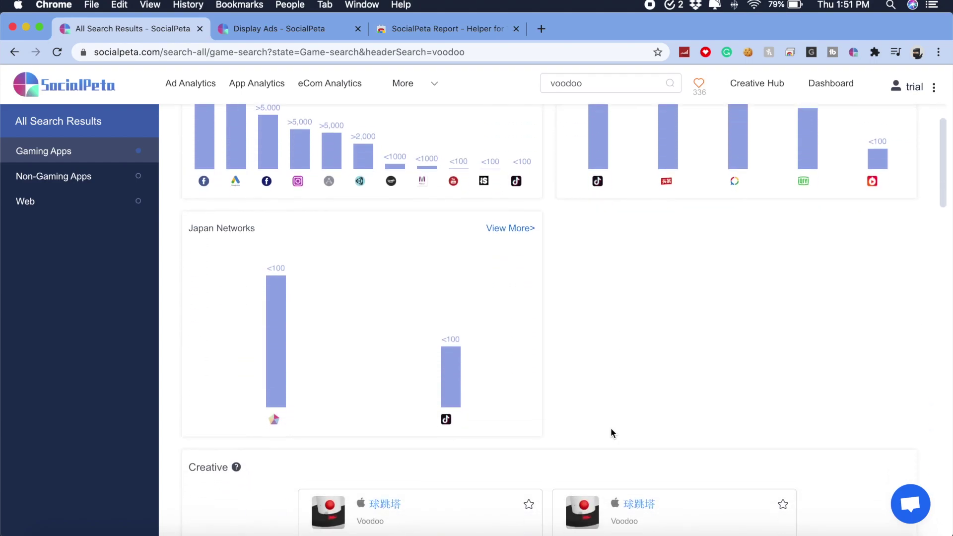
{"action": "scroll", "coordinate": [611, 431], "scroll_direction": "down", "scroll_amount": 3}
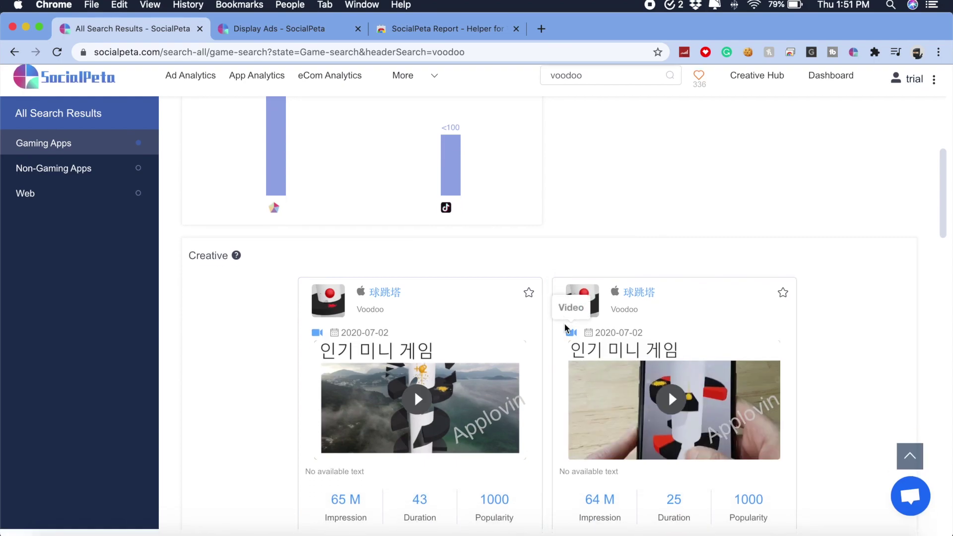
{"action": "scroll", "coordinate": [834, 359], "scroll_direction": "down", "scroll_amount": 3}
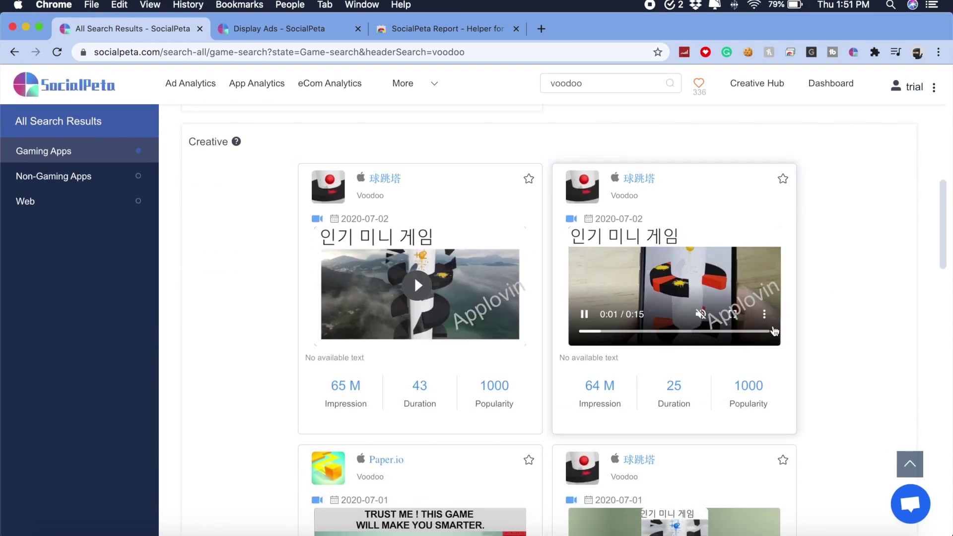
Open the Ads Detail page of the first 球跳塔 Applovin video creative.
{"action": "scroll", "coordinate": [865, 369], "scroll_direction": "down", "scroll_amount": 1}
{"action": "scroll", "coordinate": [864, 370], "scroll_direction": "down", "scroll_amount": 7}
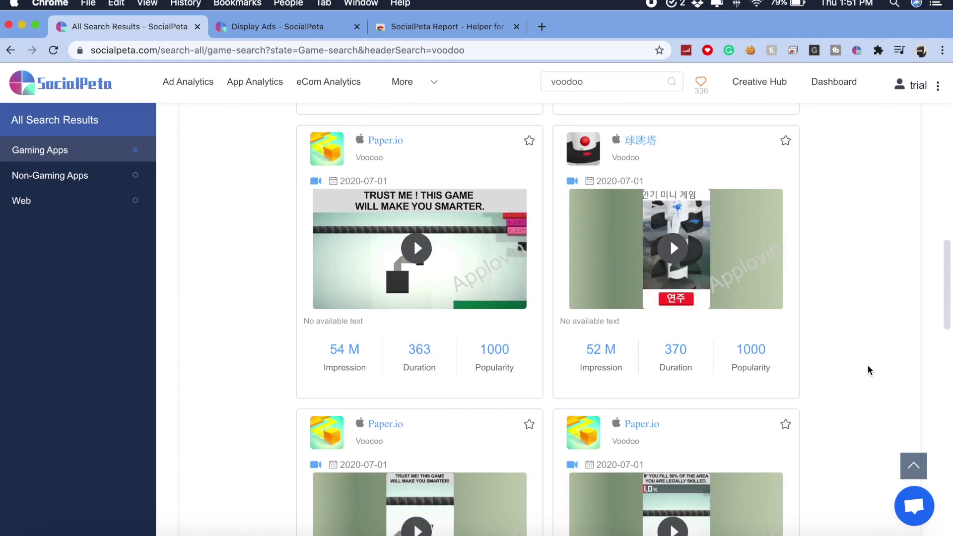
{"action": "scroll", "coordinate": [868, 368], "scroll_direction": "down", "scroll_amount": 3}
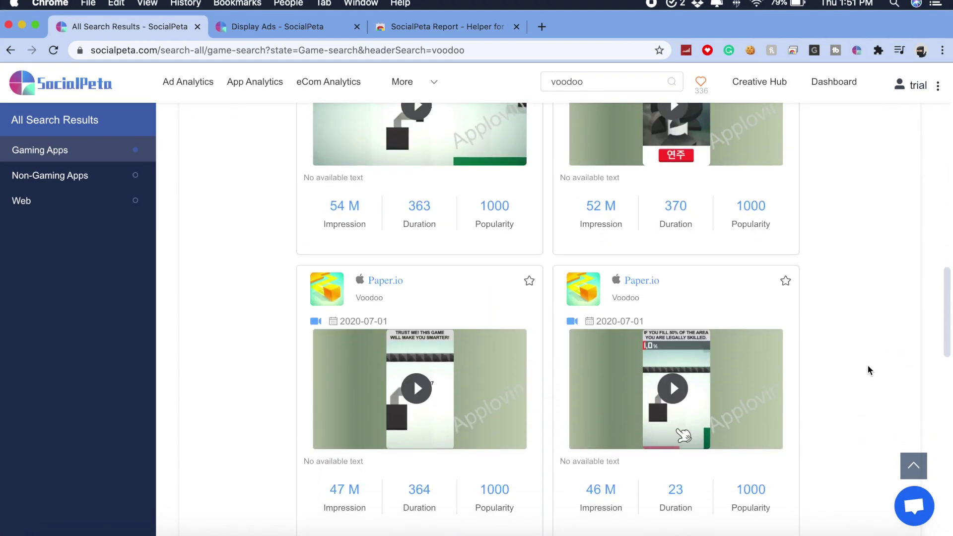
{"action": "scroll", "coordinate": [868, 367], "scroll_direction": "down", "scroll_amount": 3}
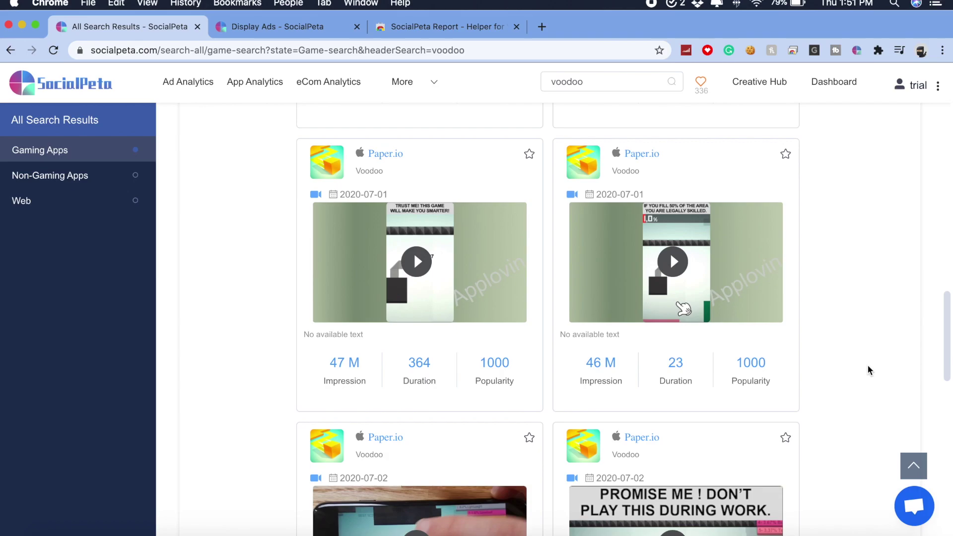
{"action": "scroll", "coordinate": [868, 367], "scroll_direction": "down", "scroll_amount": 3}
{"action": "scroll", "coordinate": [867, 364], "scroll_direction": "down", "scroll_amount": 7}
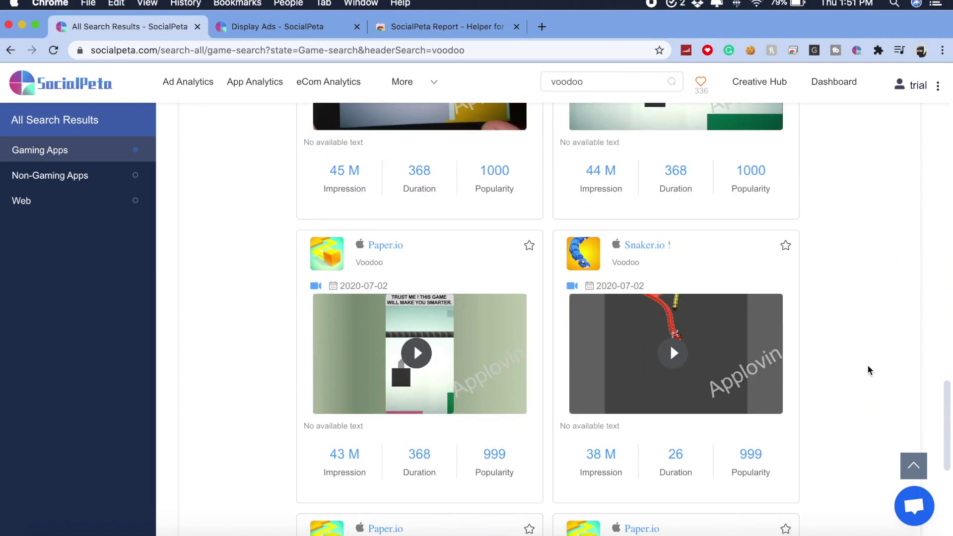
{"action": "scroll", "coordinate": [867, 365], "scroll_direction": "up", "scroll_amount": 6}
{"action": "scroll", "coordinate": [868, 365], "scroll_direction": "up", "scroll_amount": 15}
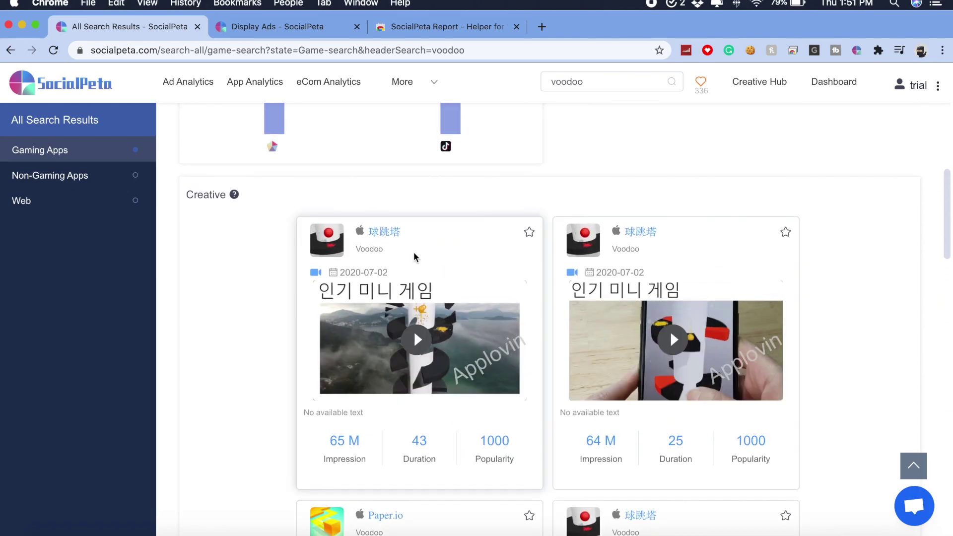
{"action": "left_click", "coordinate": [397, 270]}
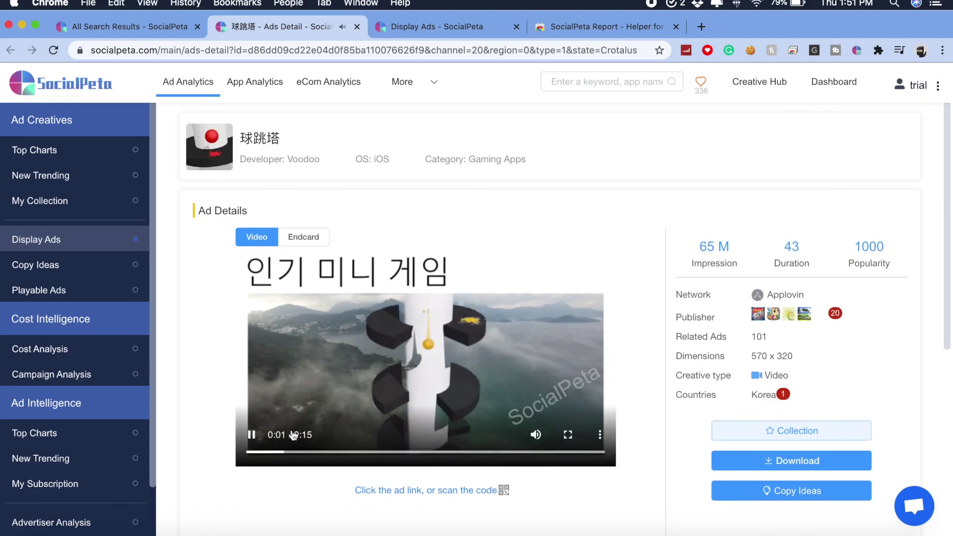
{"action": "left_click", "coordinate": [252, 436]}
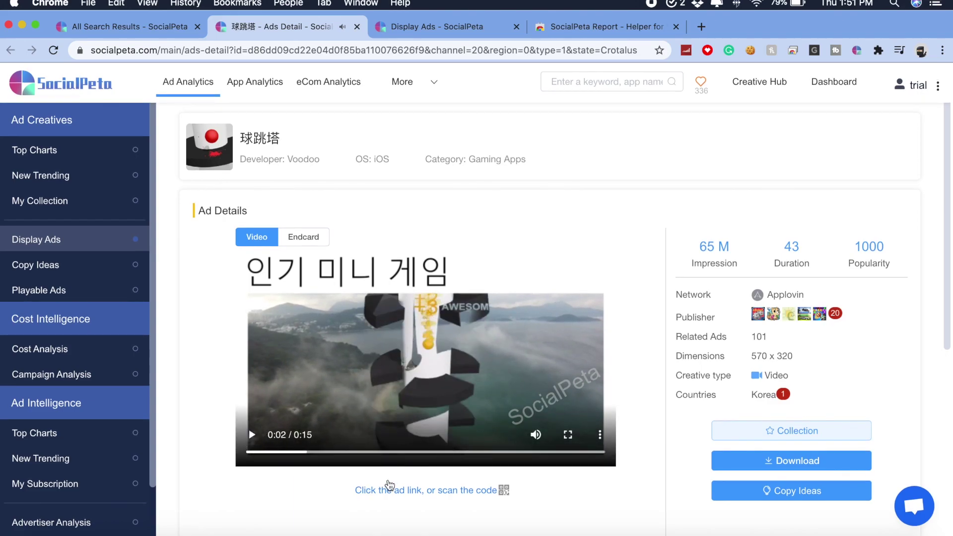
{"action": "scroll", "coordinate": [668, 362], "scroll_direction": "down", "scroll_amount": 1}
{"action": "left_click", "coordinate": [758, 274]}
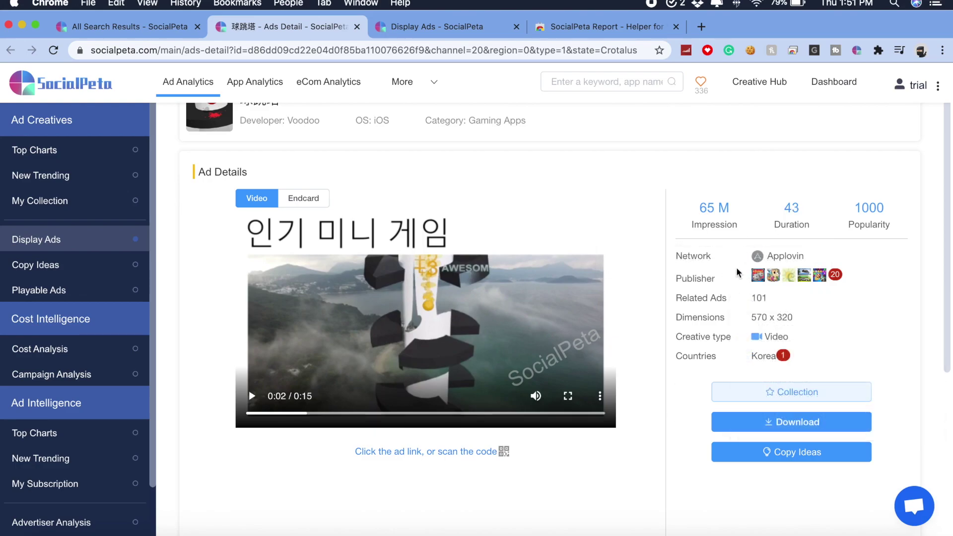
{"action": "scroll", "coordinate": [667, 467], "scroll_direction": "down", "scroll_amount": 1}
{"action": "scroll", "coordinate": [666, 467], "scroll_direction": "down", "scroll_amount": 10}
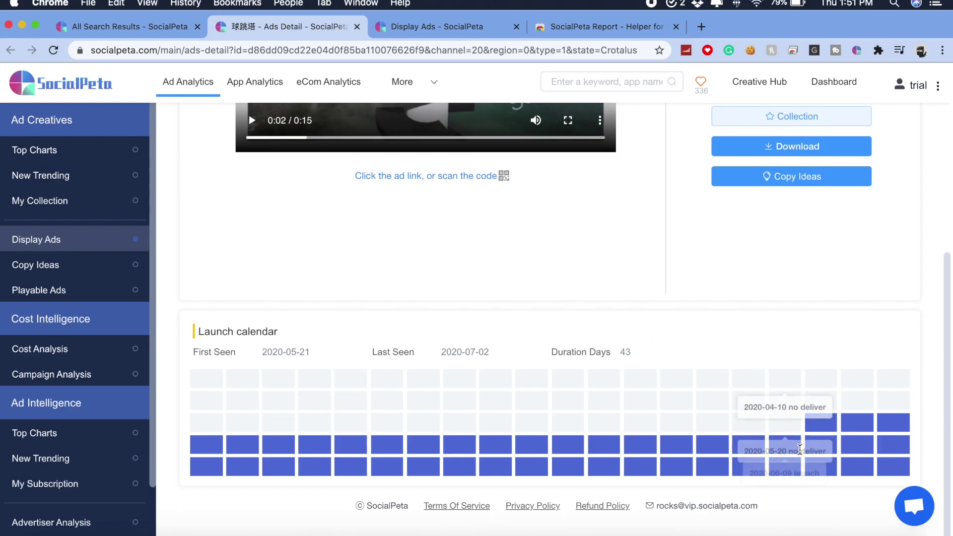
{"action": "mouse_move", "coordinate": [818, 428]}
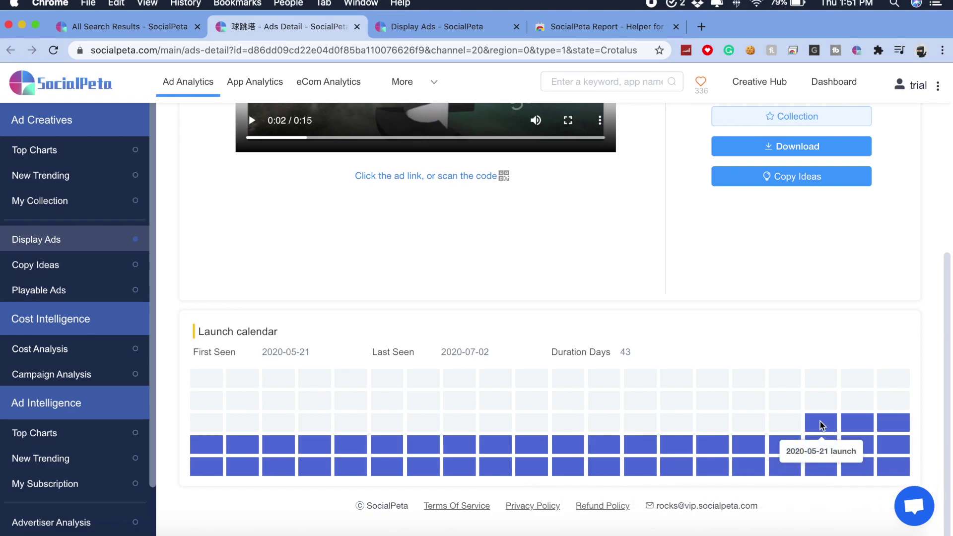
{"action": "scroll", "coordinate": [821, 423], "scroll_direction": "up", "scroll_amount": 3}
{"action": "scroll", "coordinate": [821, 422], "scroll_direction": "down", "scroll_amount": 3}
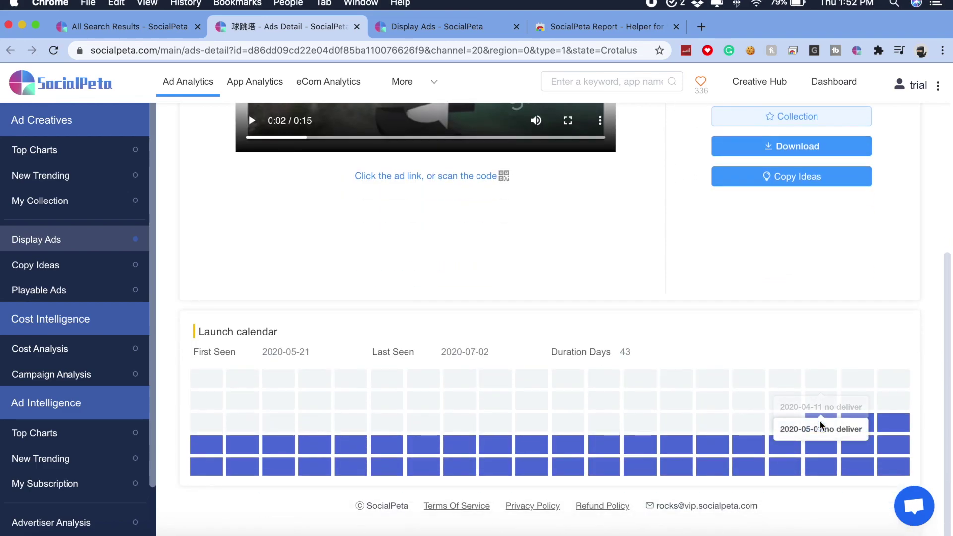
{"action": "scroll", "coordinate": [817, 293], "scroll_direction": "up", "scroll_amount": 10}
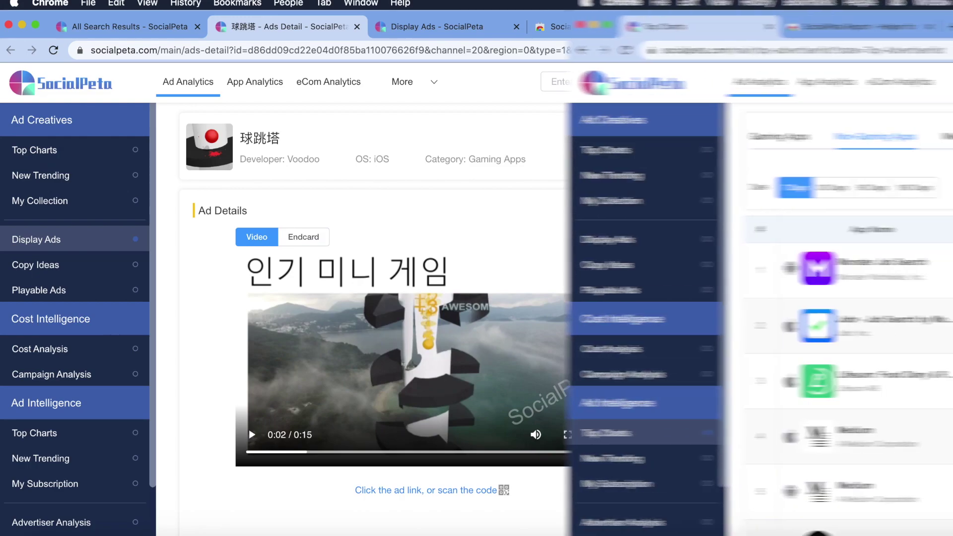
Search ads for 'anchor', narrow to Non-Gaming Apps, and browse the Anchor FM creatives.
{"action": "key", "text": "Return"}
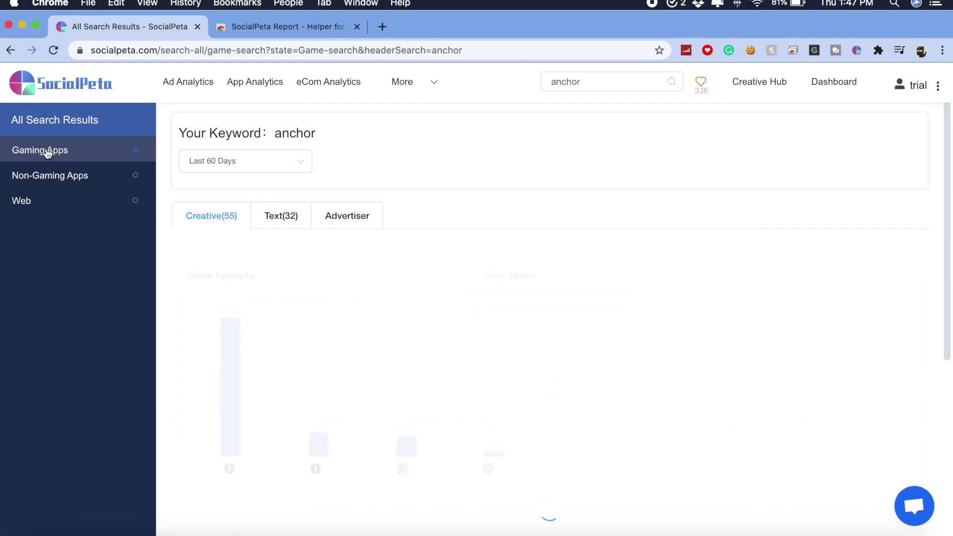
{"action": "left_click", "coordinate": [40, 179]}
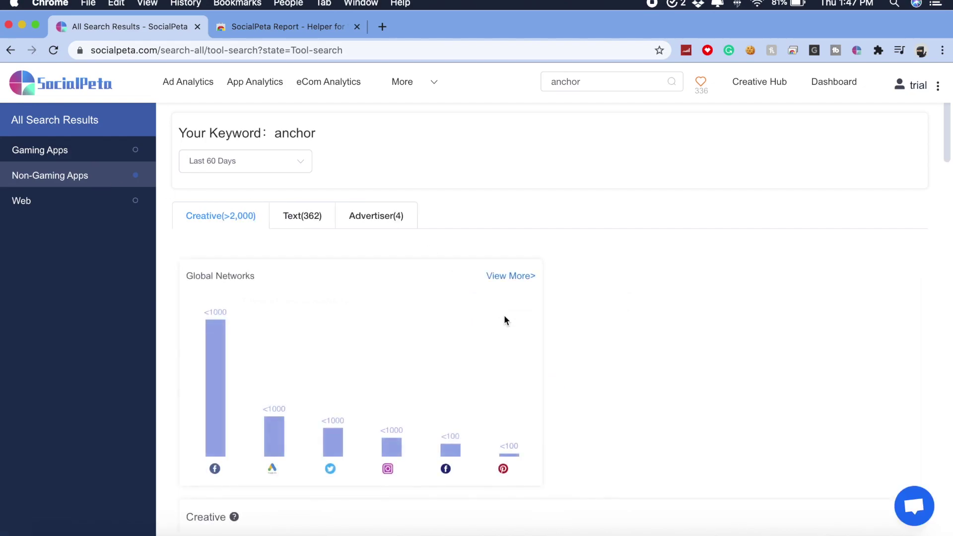
{"action": "scroll", "coordinate": [607, 327], "scroll_direction": "down", "scroll_amount": 1}
{"action": "scroll", "coordinate": [609, 332], "scroll_direction": "down", "scroll_amount": 4}
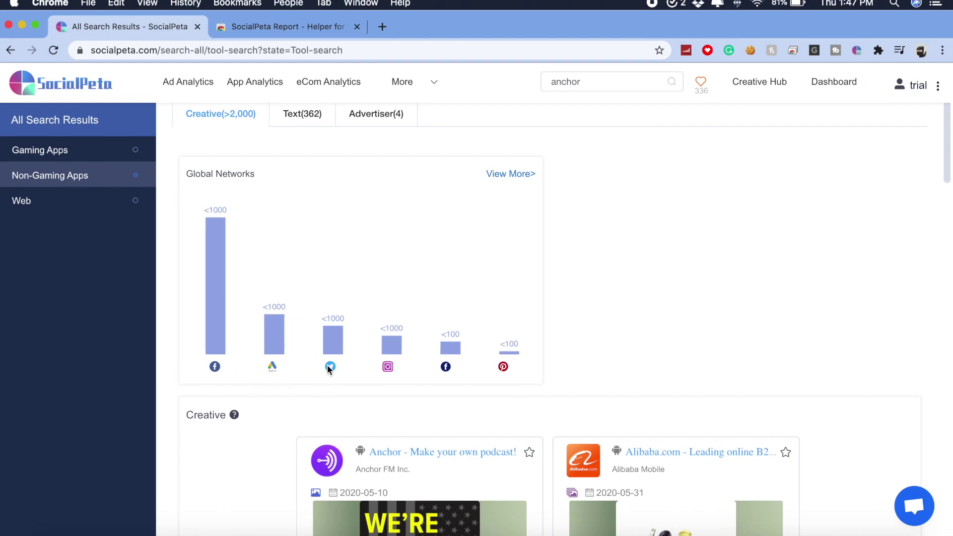
{"action": "scroll", "coordinate": [622, 354], "scroll_direction": "down", "scroll_amount": 5}
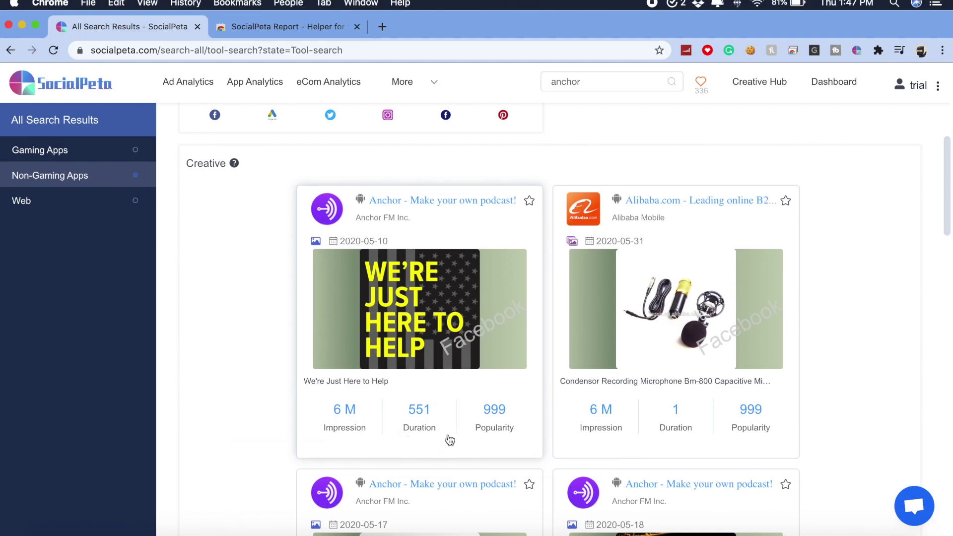
{"action": "scroll", "coordinate": [418, 427], "scroll_direction": "down", "scroll_amount": 2}
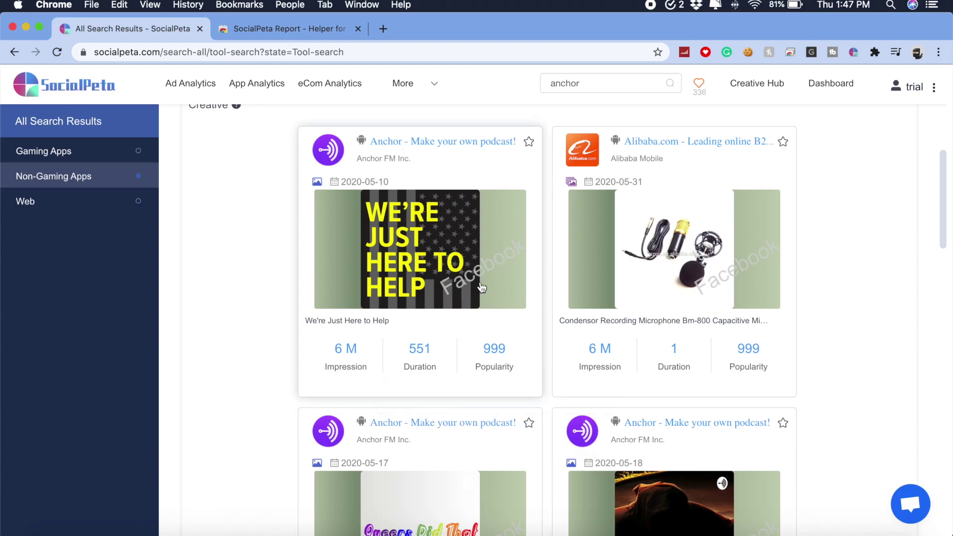
{"action": "scroll", "coordinate": [516, 315], "scroll_direction": "down", "scroll_amount": 10}
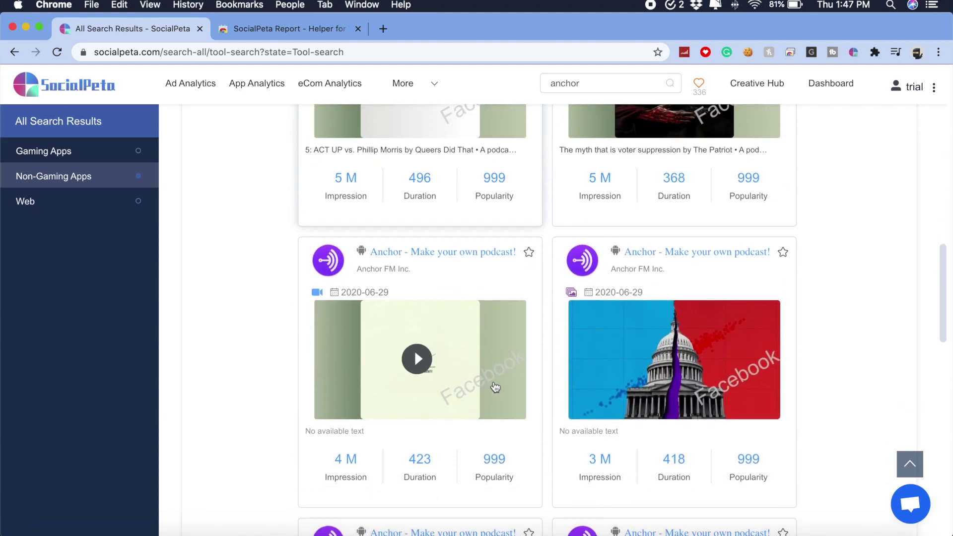
{"action": "scroll", "coordinate": [591, 339], "scroll_direction": "down", "scroll_amount": 10}
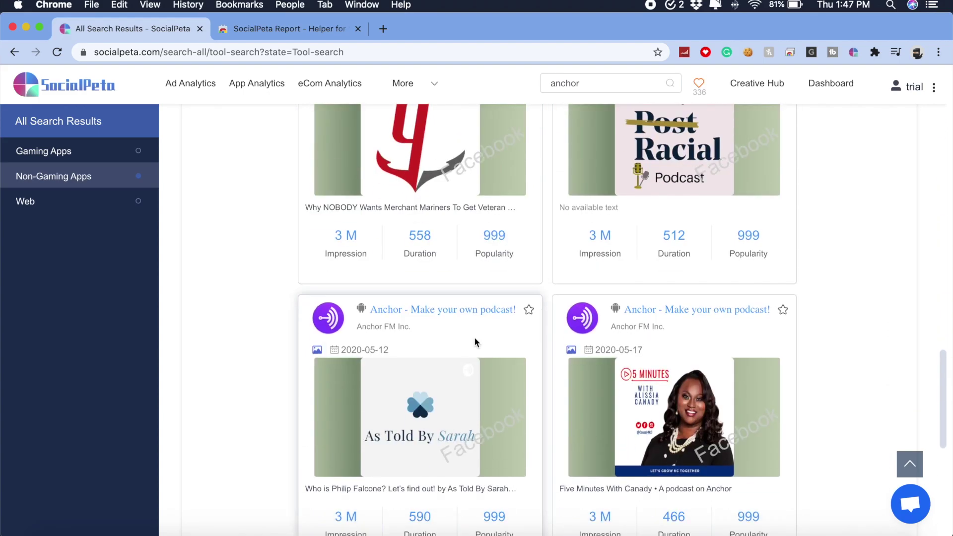
{"action": "scroll", "coordinate": [475, 342], "scroll_direction": "down", "scroll_amount": 5}
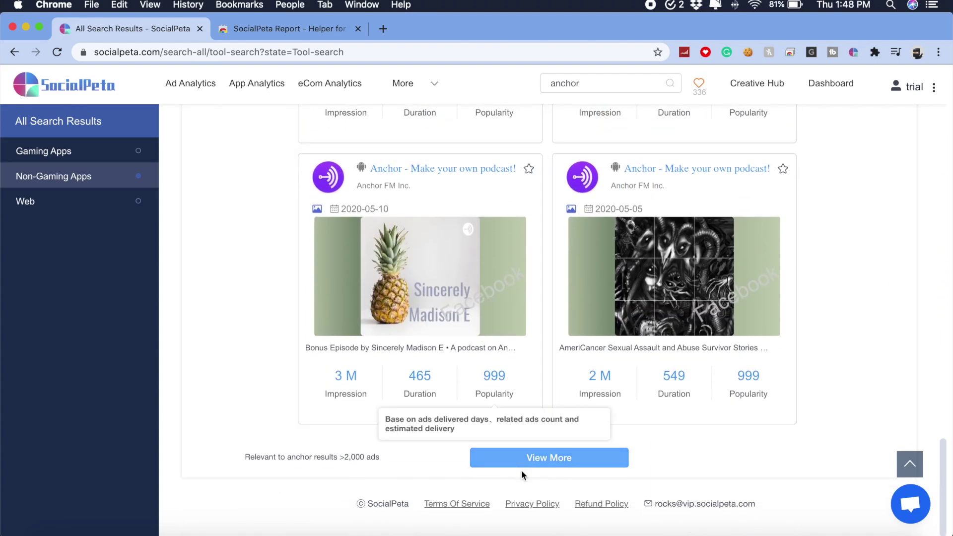
{"action": "left_click", "coordinate": [526, 464]}
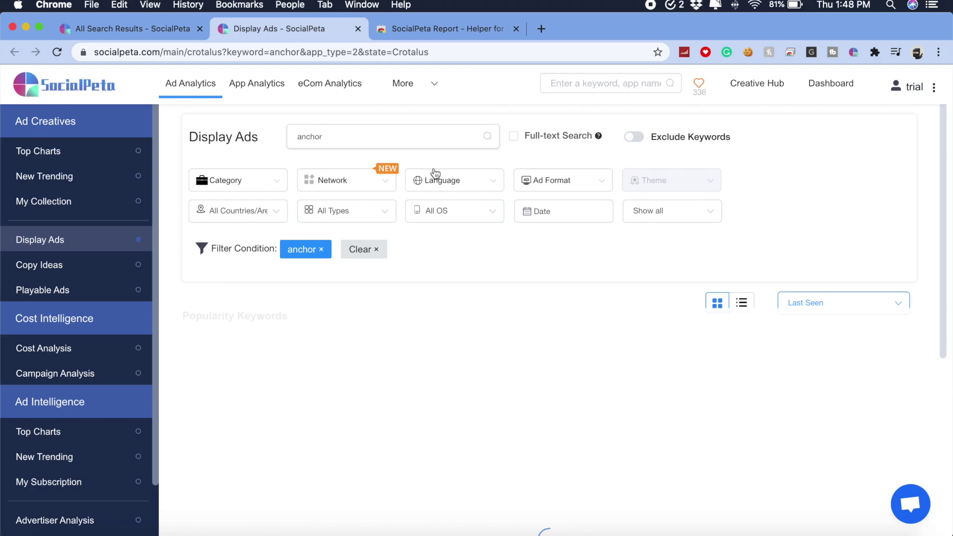
Browse the anchor Display Ads grid down to the pagination and back to the top.
{"action": "scroll", "coordinate": [545, 356], "scroll_direction": "down", "scroll_amount": 4}
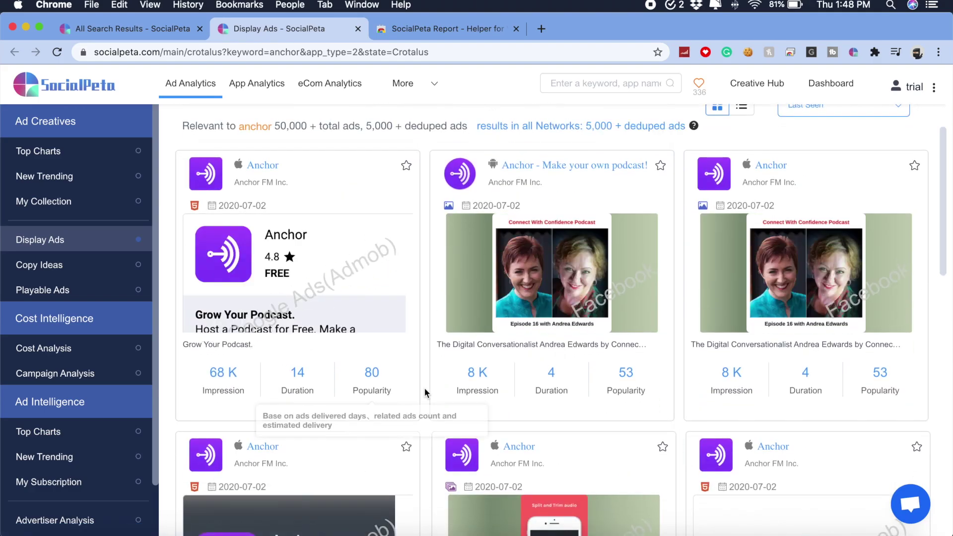
{"action": "scroll", "coordinate": [425, 393], "scroll_direction": "down", "scroll_amount": 4}
{"action": "scroll", "coordinate": [696, 387], "scroll_direction": "down", "scroll_amount": 4}
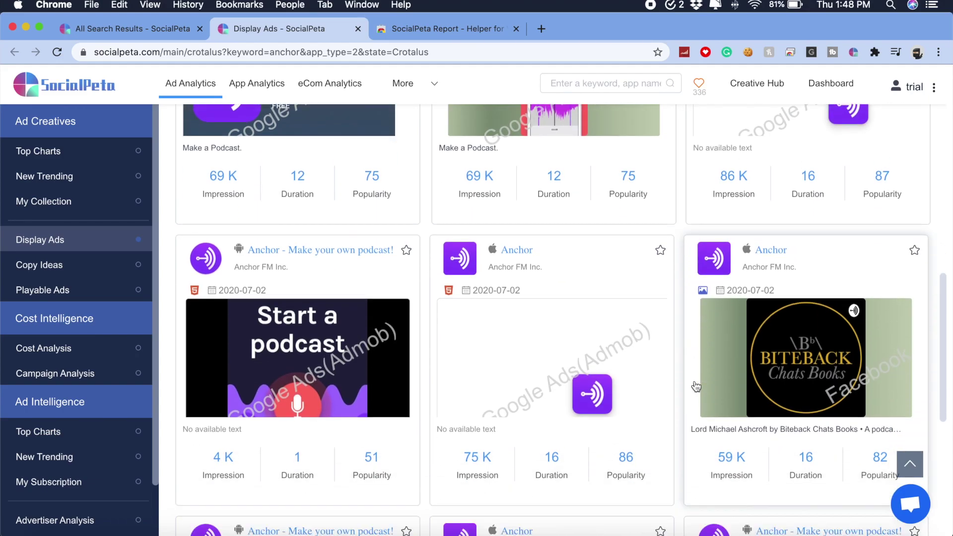
{"action": "scroll", "coordinate": [696, 386], "scroll_direction": "down", "scroll_amount": 5}
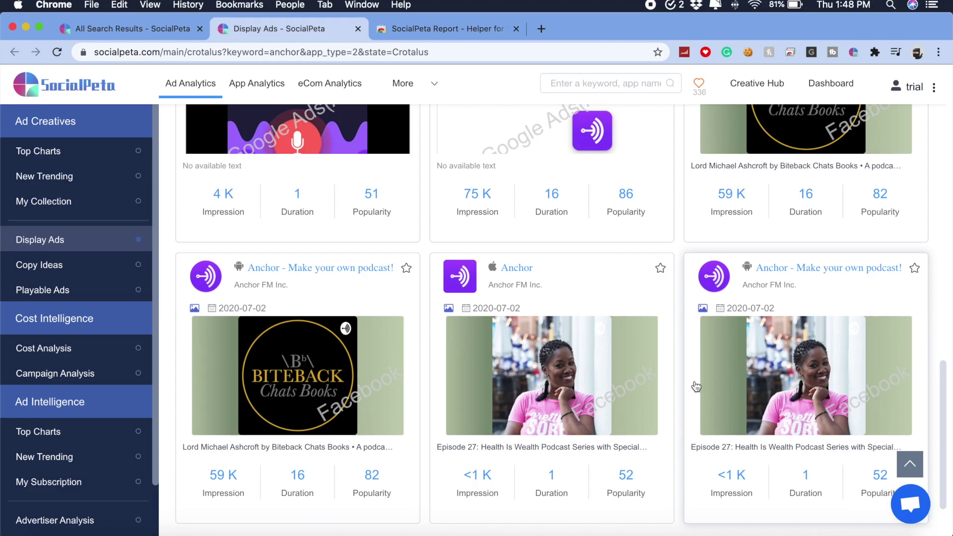
{"action": "scroll", "coordinate": [697, 386], "scroll_direction": "down", "scroll_amount": 2}
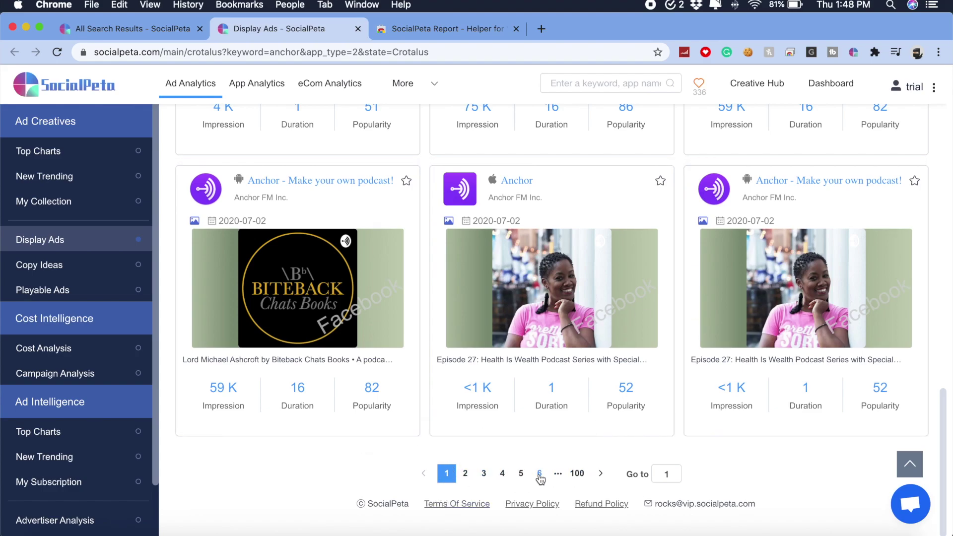
{"action": "scroll", "coordinate": [557, 476], "scroll_direction": "up", "scroll_amount": 4}
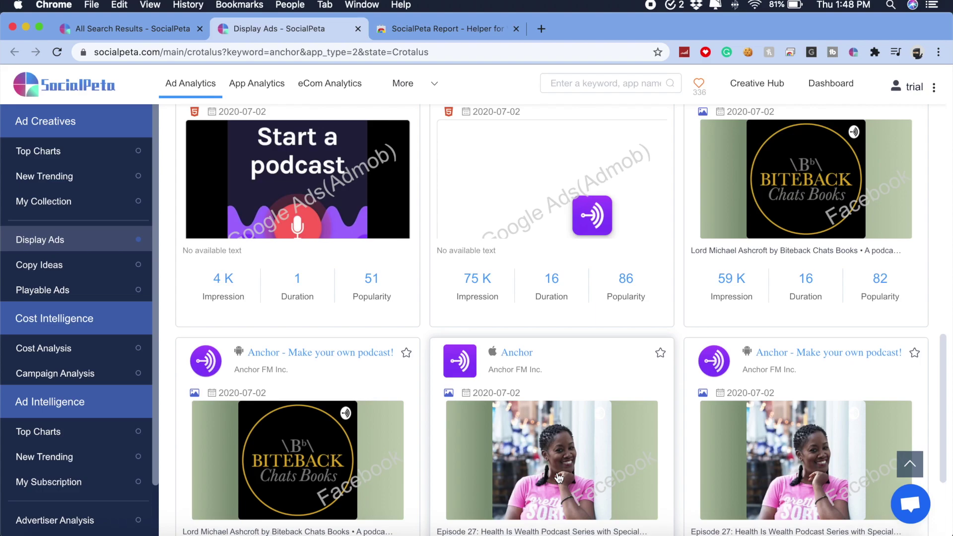
{"action": "scroll", "coordinate": [558, 478], "scroll_direction": "up", "scroll_amount": 15}
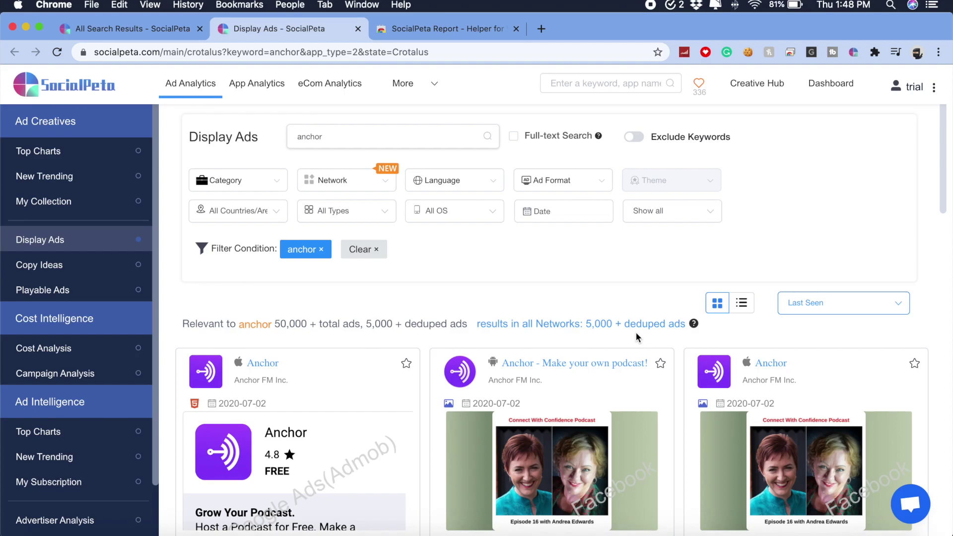
{"action": "scroll", "coordinate": [552, 294], "scroll_direction": "down", "scroll_amount": 2}
{"action": "scroll", "coordinate": [552, 293], "scroll_direction": "up", "scroll_amount": 2}
{"action": "left_click", "coordinate": [83, 26]}
Show the 362 anchor text ads with titles, ad copy, impressions and durations.
{"action": "scroll", "coordinate": [405, 251], "scroll_direction": "up", "scroll_amount": 10}
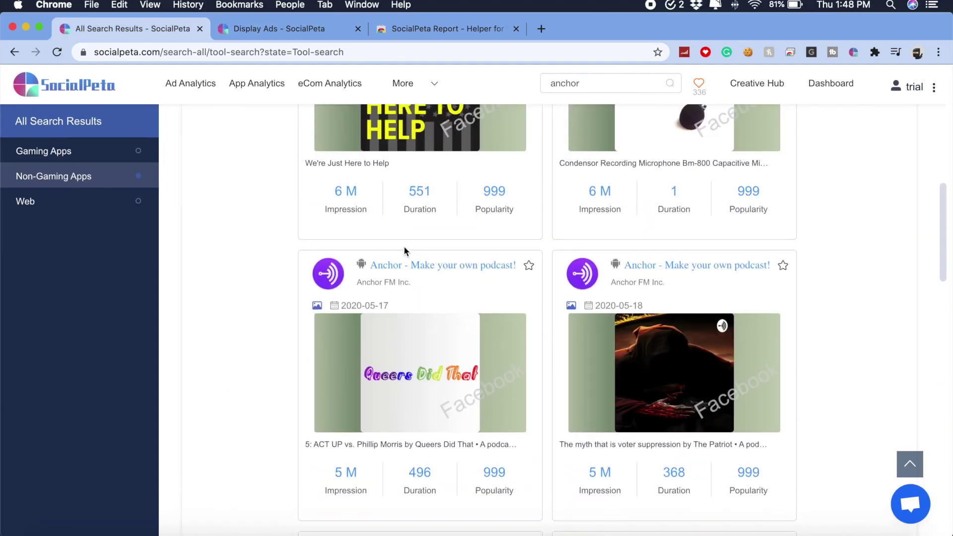
{"action": "scroll", "coordinate": [405, 251], "scroll_direction": "up", "scroll_amount": 10}
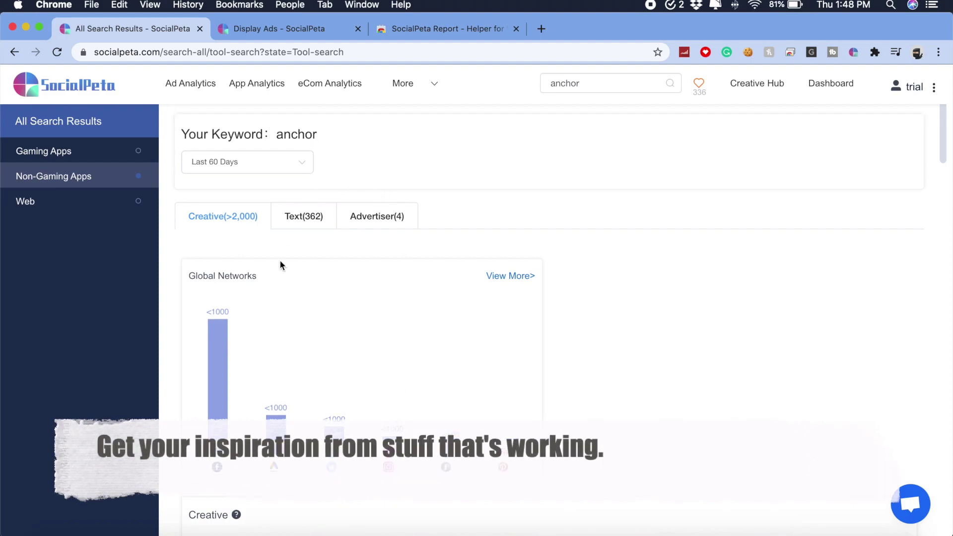
{"action": "left_click", "coordinate": [323, 225]}
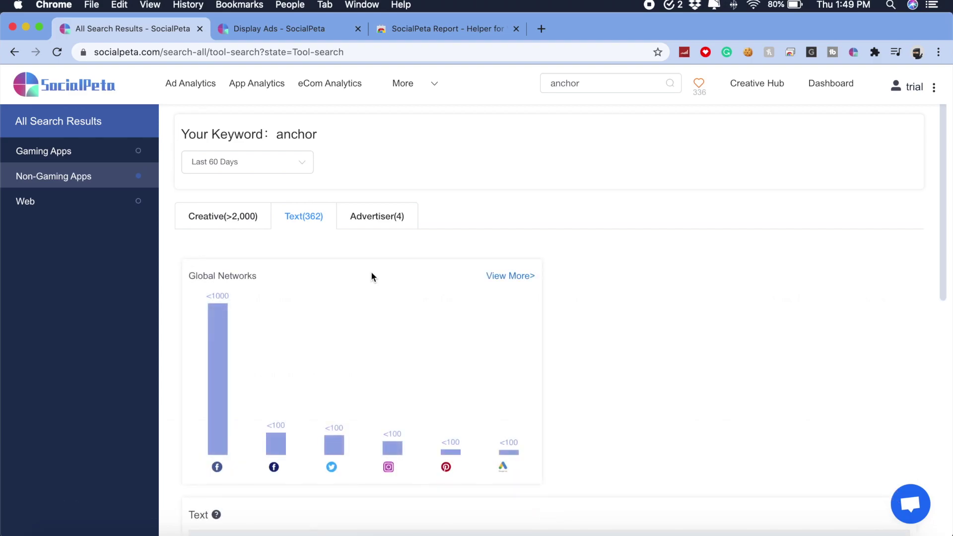
{"action": "scroll", "coordinate": [560, 517], "scroll_direction": "down", "scroll_amount": 5}
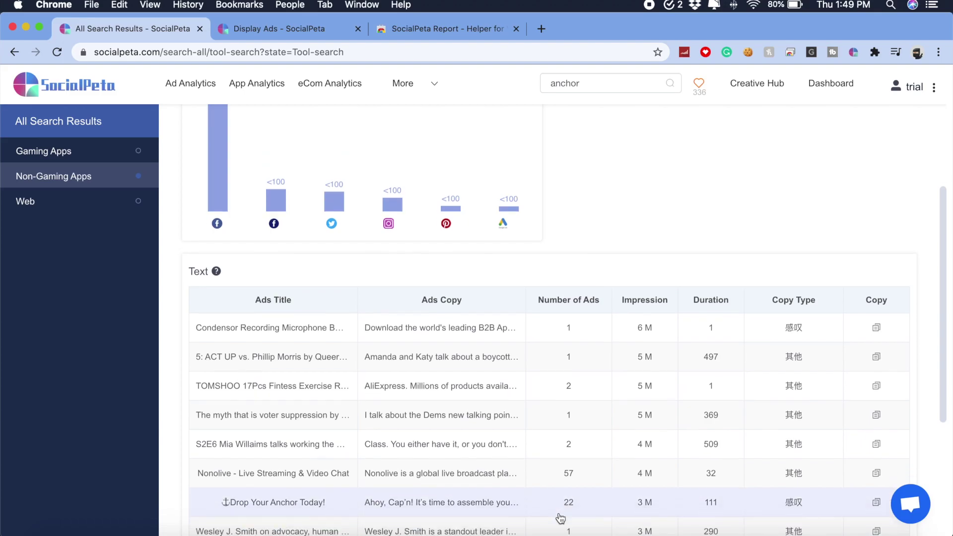
{"action": "scroll", "coordinate": [561, 518], "scroll_direction": "down", "scroll_amount": 1}
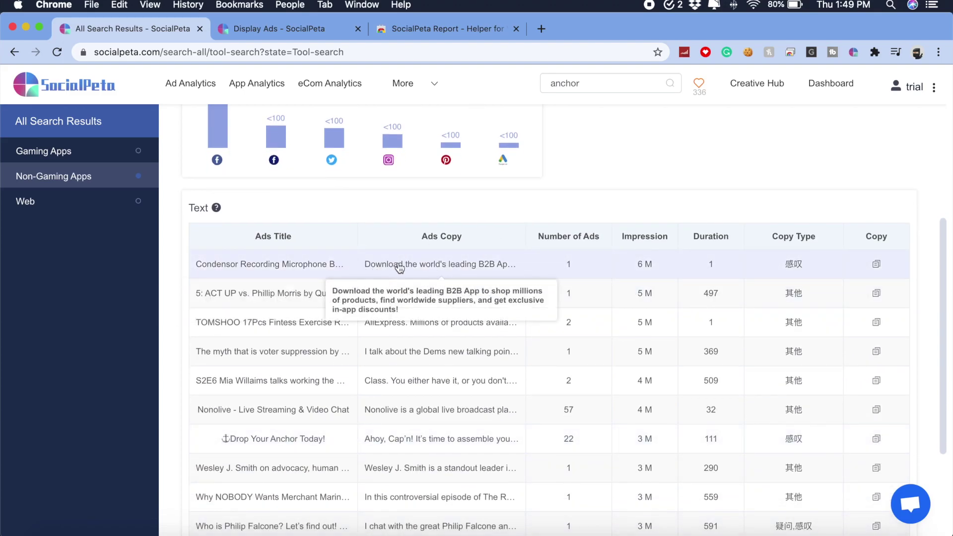